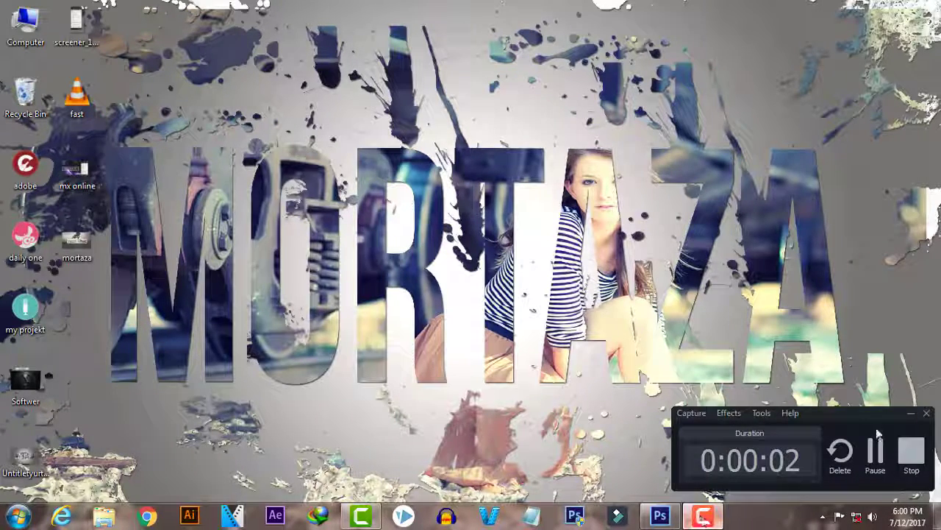
Bring the already-open Photoshop window showing the sunset tree photo to the front
click(912, 414)
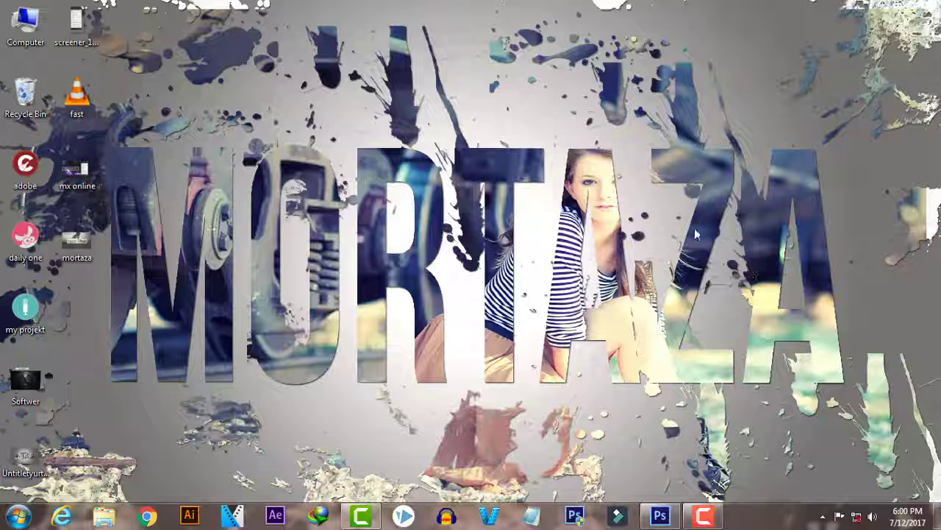
click(651, 519)
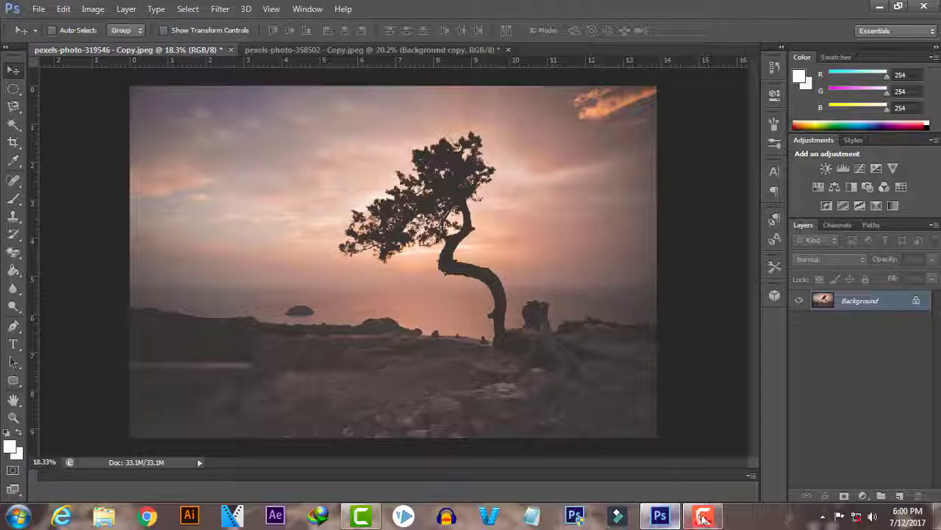
On the tree photo, duplicate Background and add an empty Layer 1 above the copy
click(401, 50)
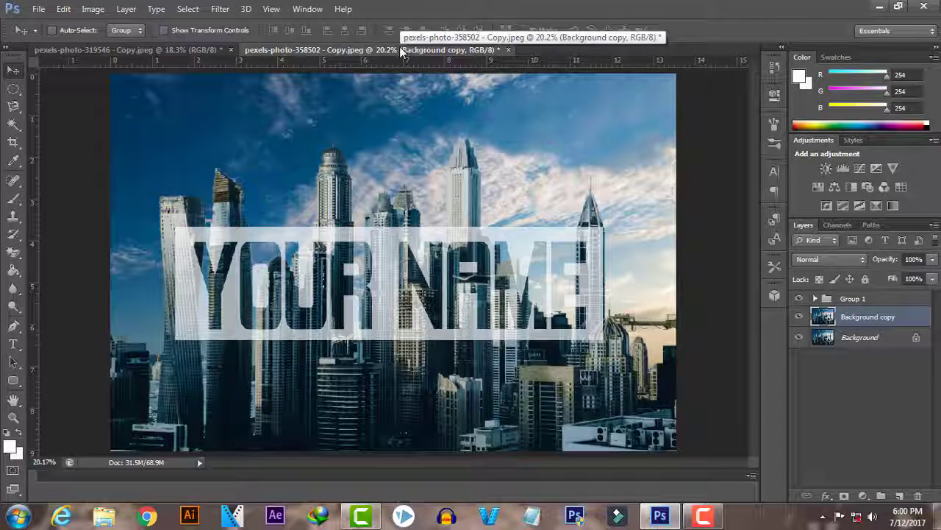
click(192, 50)
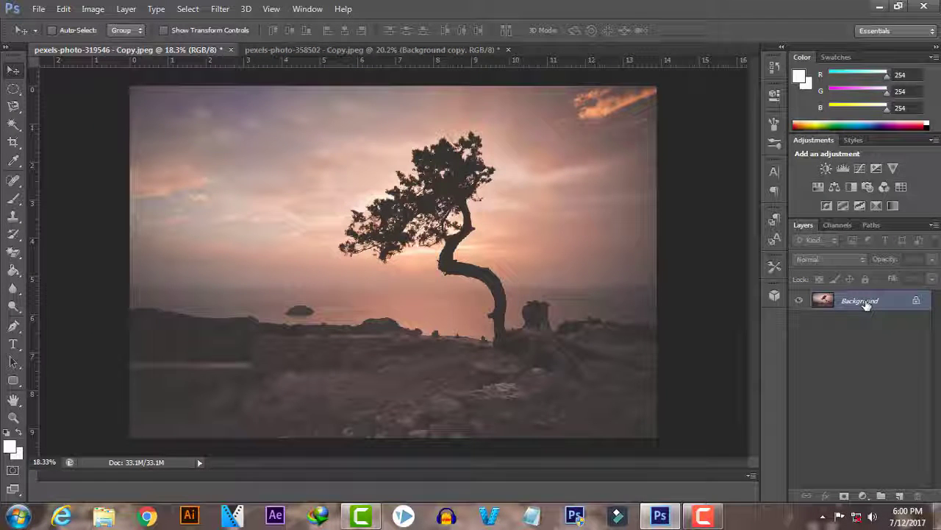
drag(866, 305, 900, 497)
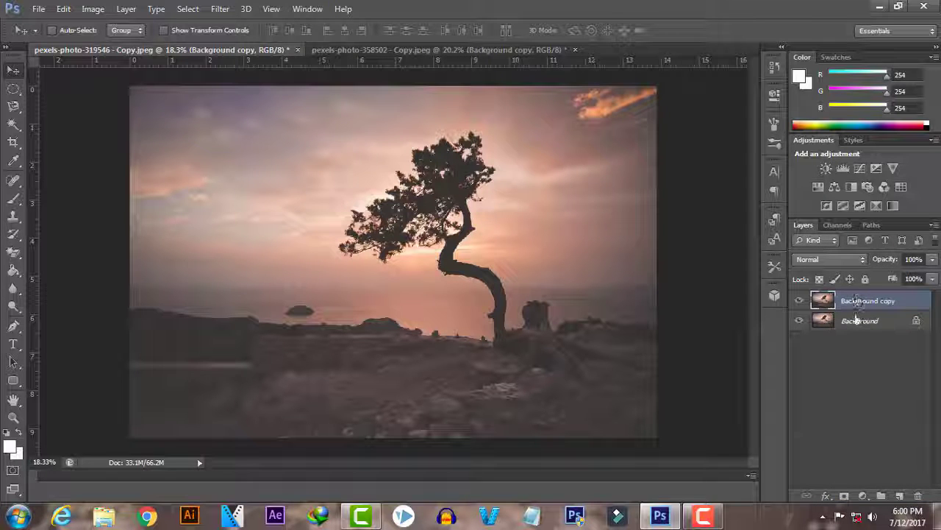
click(899, 497)
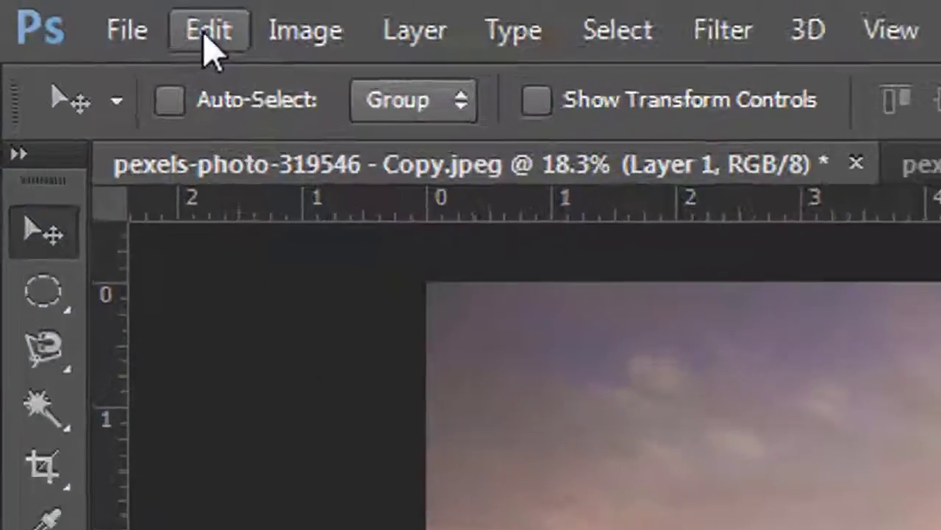
Fill Layer 1 with White at 65% opacity to wash out the photo
click(63, 9)
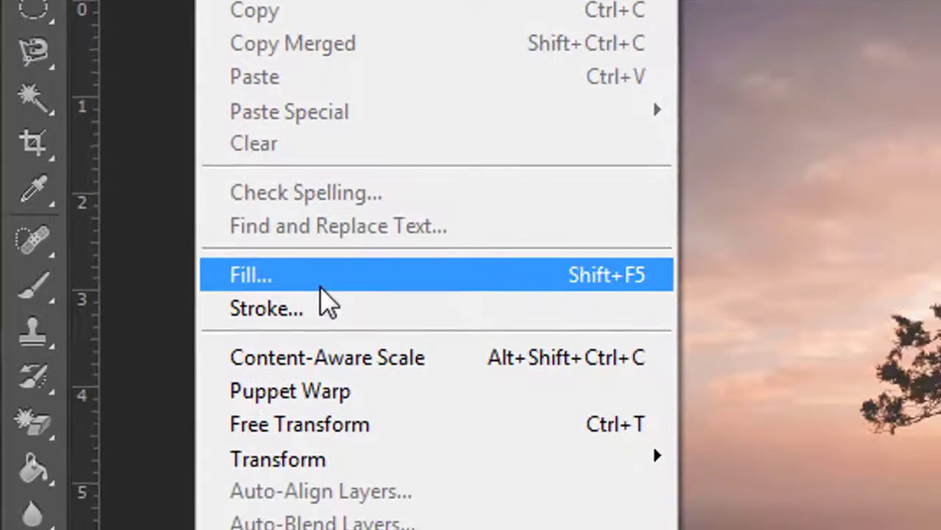
click(320, 286)
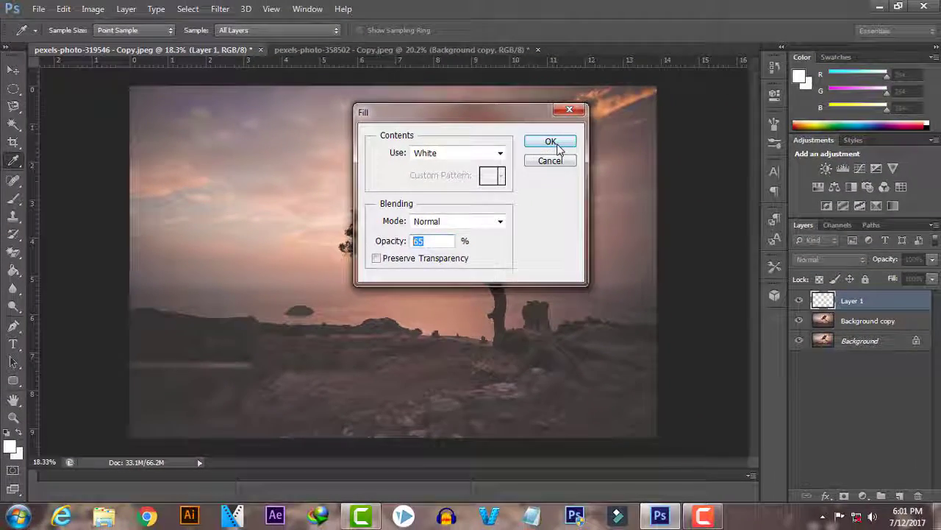
click(551, 142)
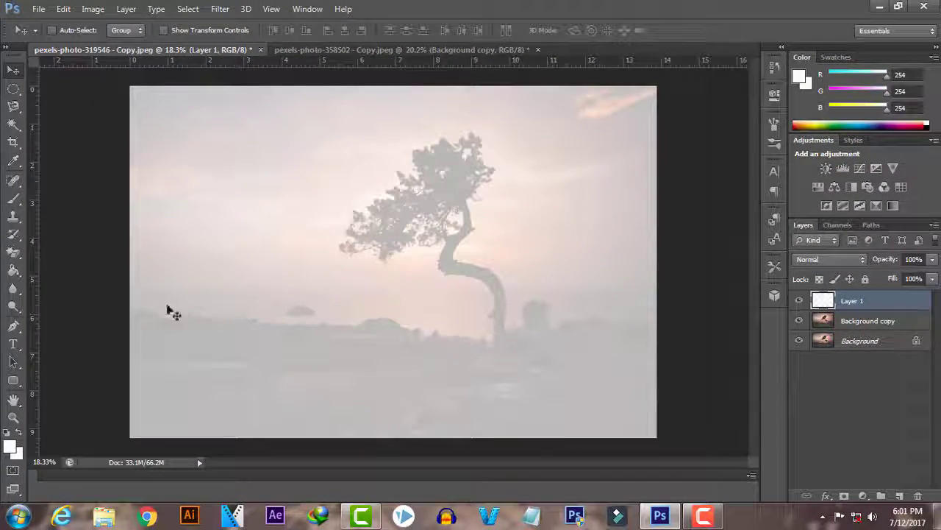
Start a new text layer on the washed-out photo and type the NAME text
click(17, 345)
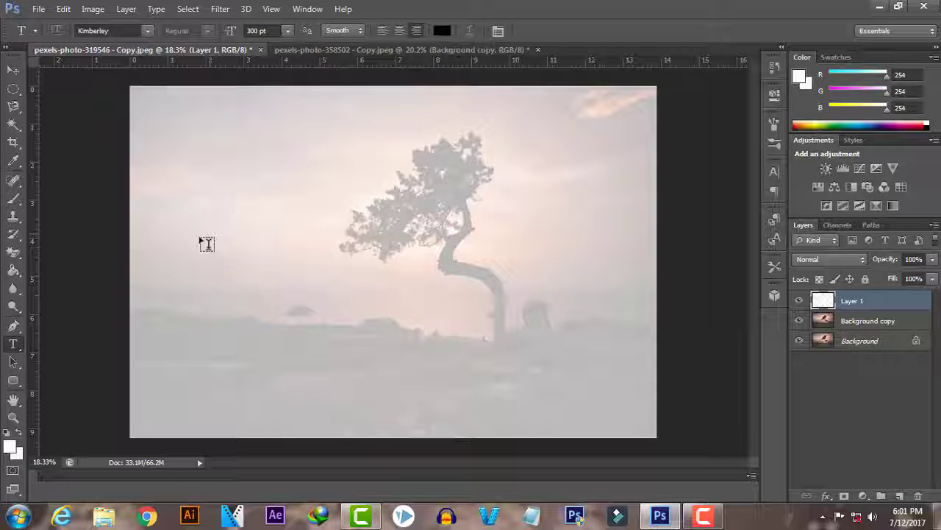
click(193, 242)
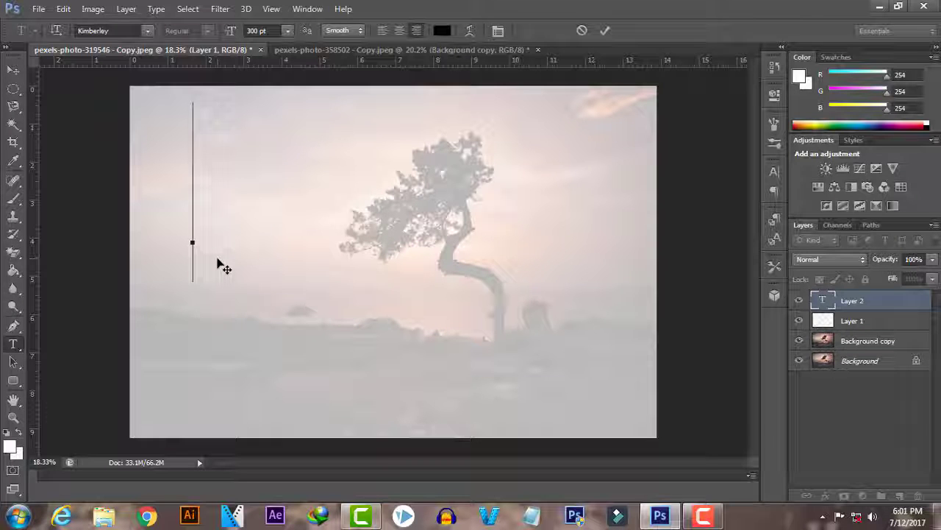
text(H)
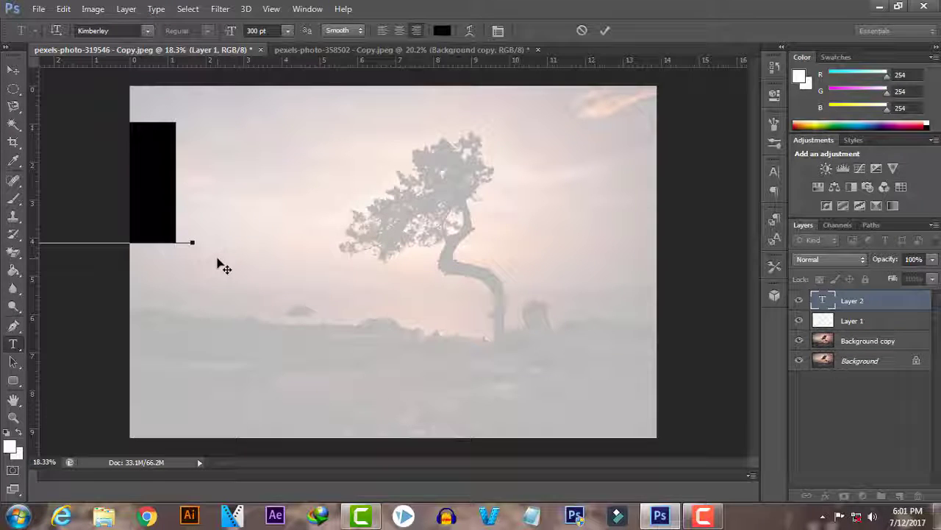
key(BackSpace)
text(H)
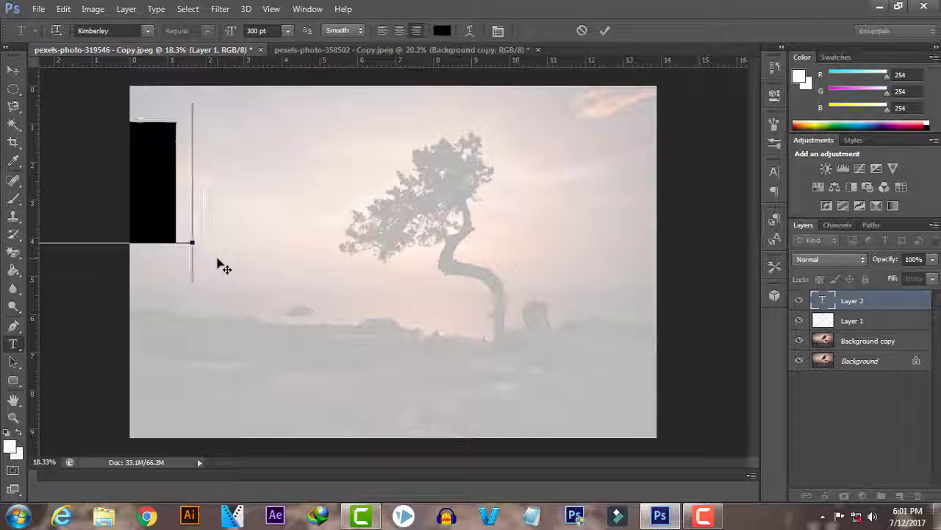
key(BackSpace)
text(C)
Scale NAME to 185.23 pt bold black Kimberley, centre it, and commit
key(ctrl)
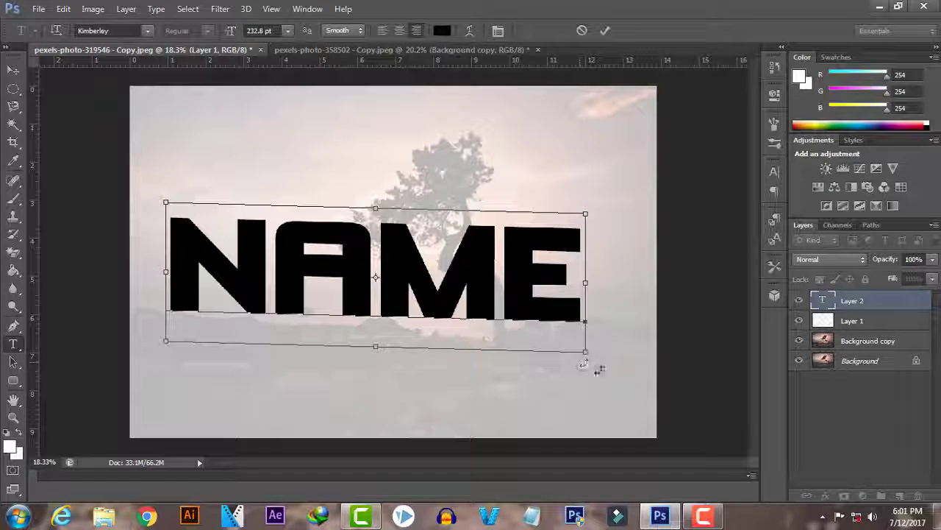
mouse_move(597, 368)
mouse_down()
mouse_move(609, 362)
mouse_move(564, 349)
mouse_move(526, 358)
mouse_move(498, 326)
mouse_move(448, 322)
mouse_up()
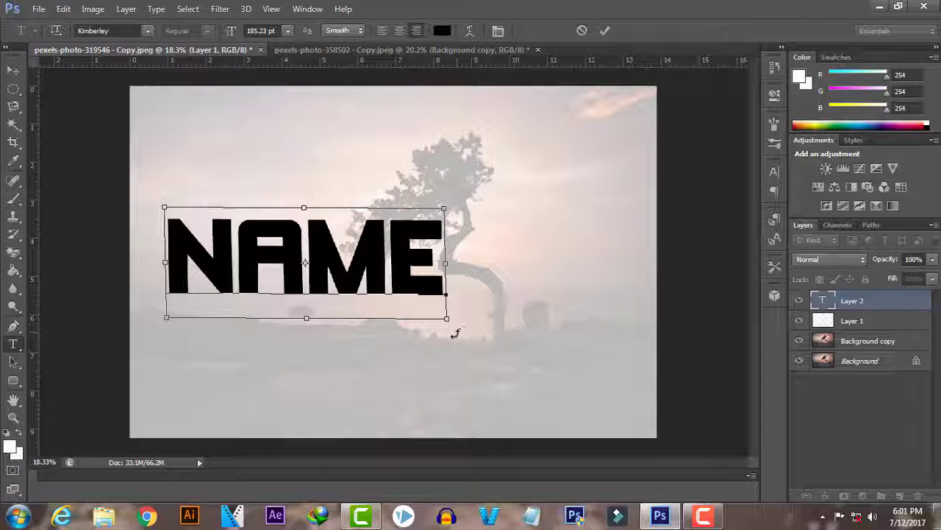
mouse_move(361, 288)
mouse_down()
mouse_move(413, 291)
mouse_move(446, 306)
mouse_up()
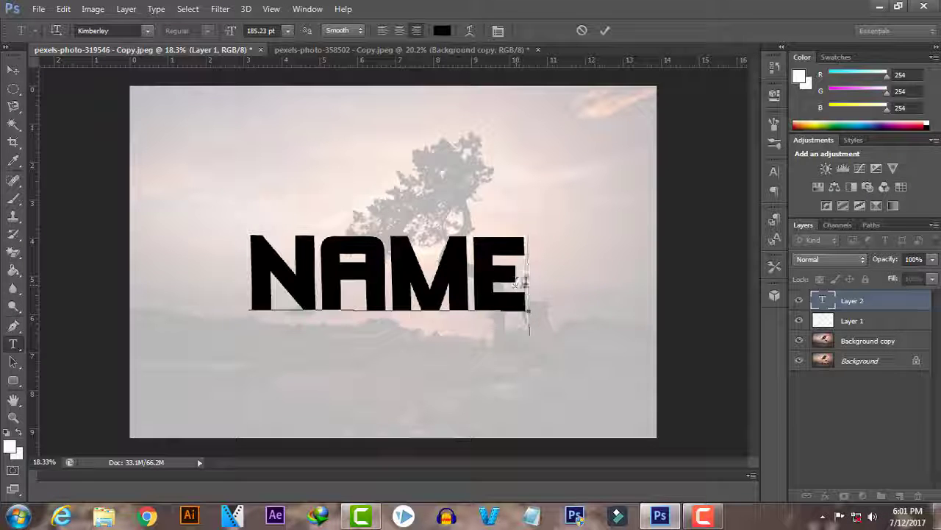
drag(528, 311, 217, 243)
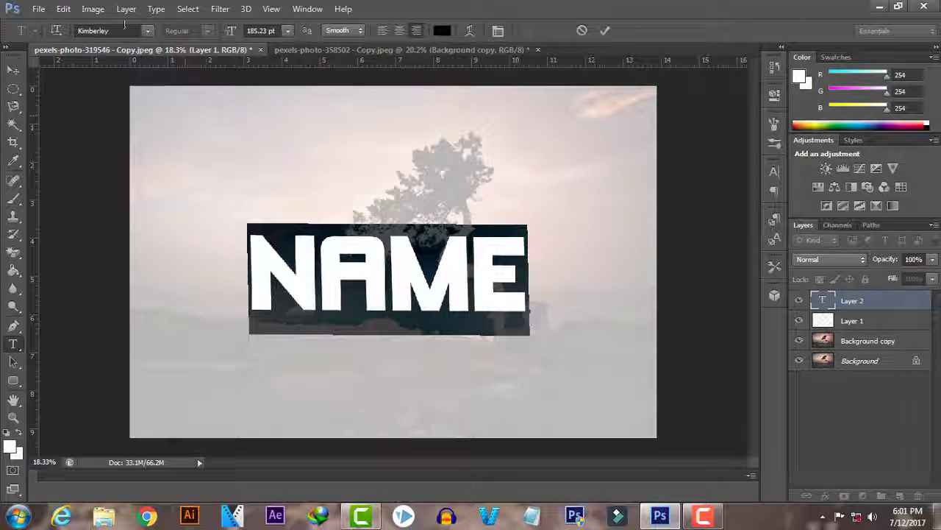
click(147, 31)
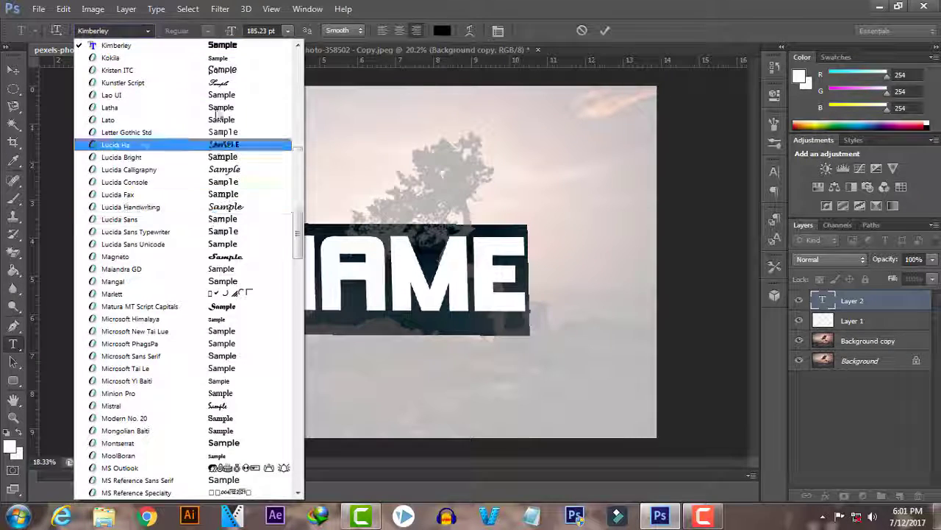
click(667, 23)
click(604, 30)
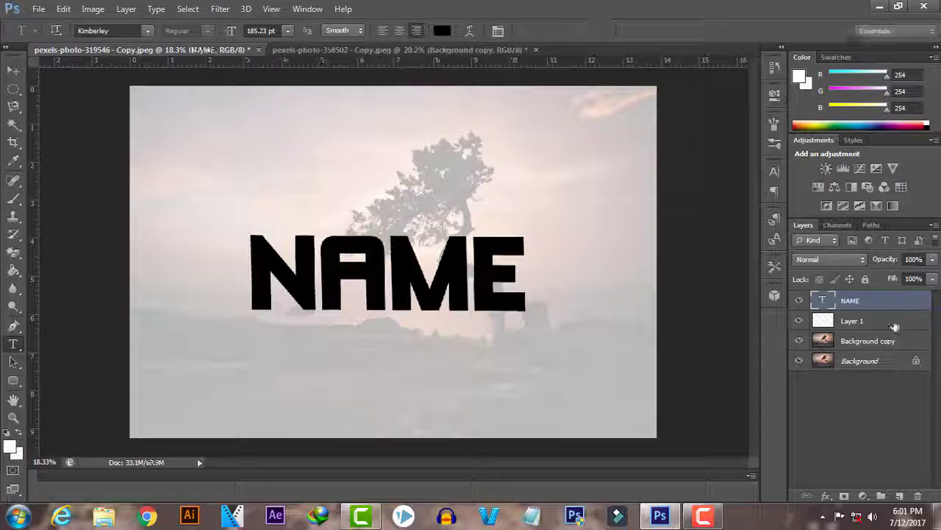
Give the NAME layer Shallow knockout and 0% fill opacity in Blending Options
right_click(865, 308)
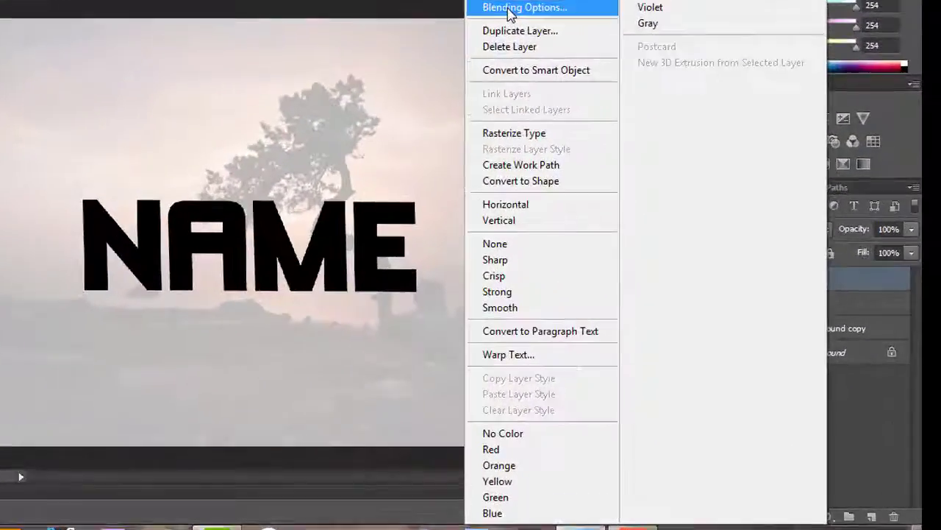
click(601, 78)
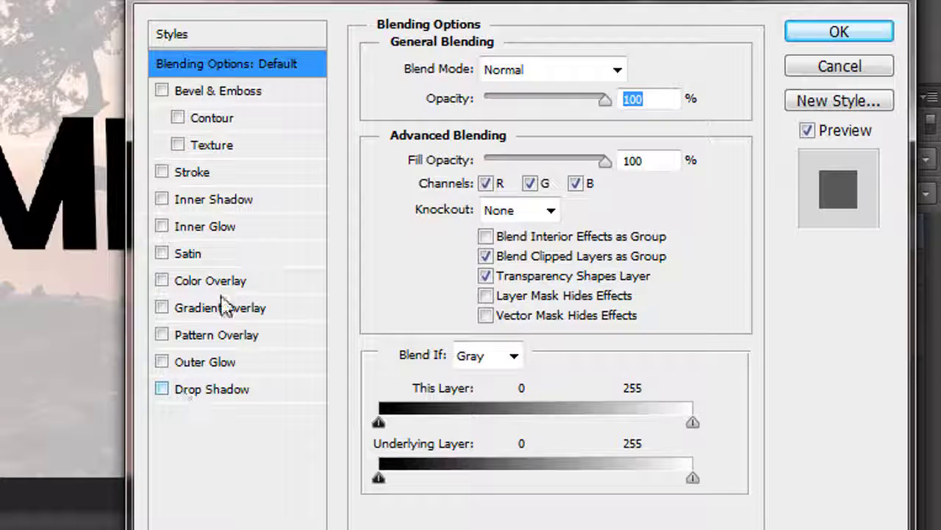
click(542, 213)
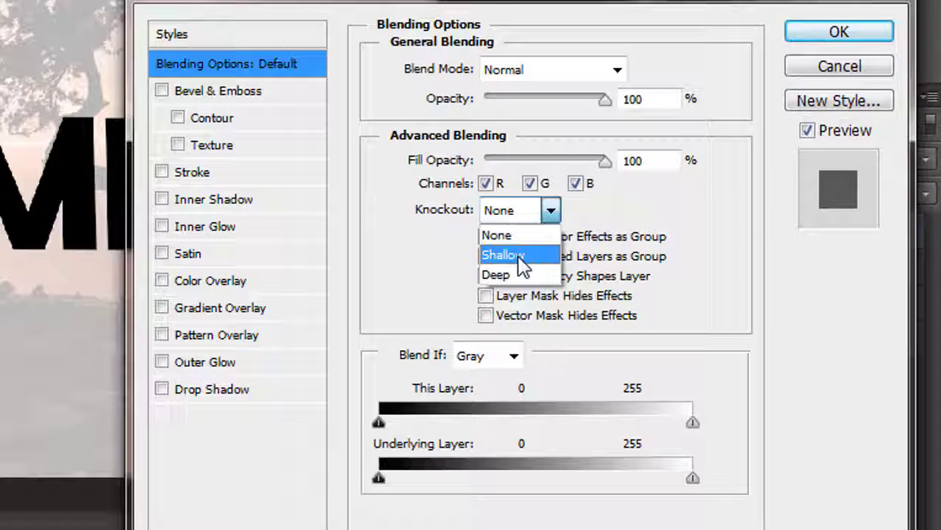
click(519, 257)
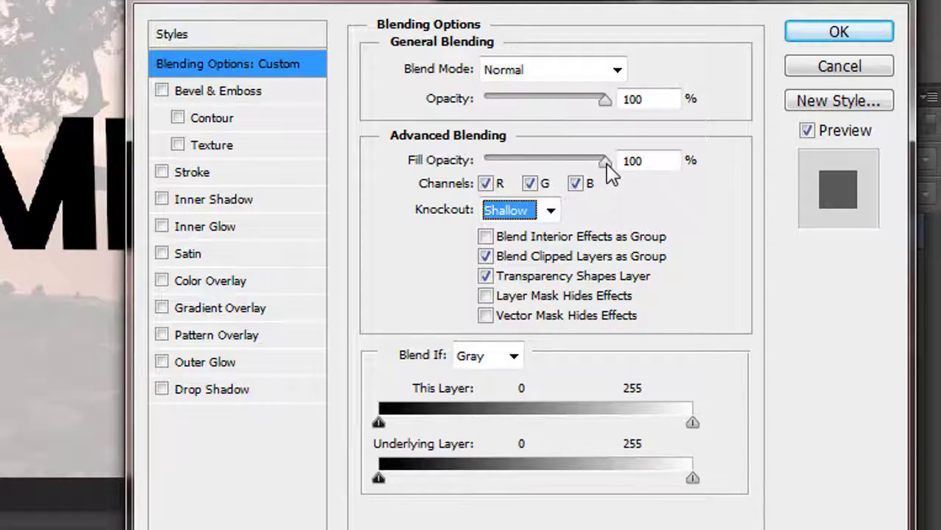
drag(604, 158, 485, 170)
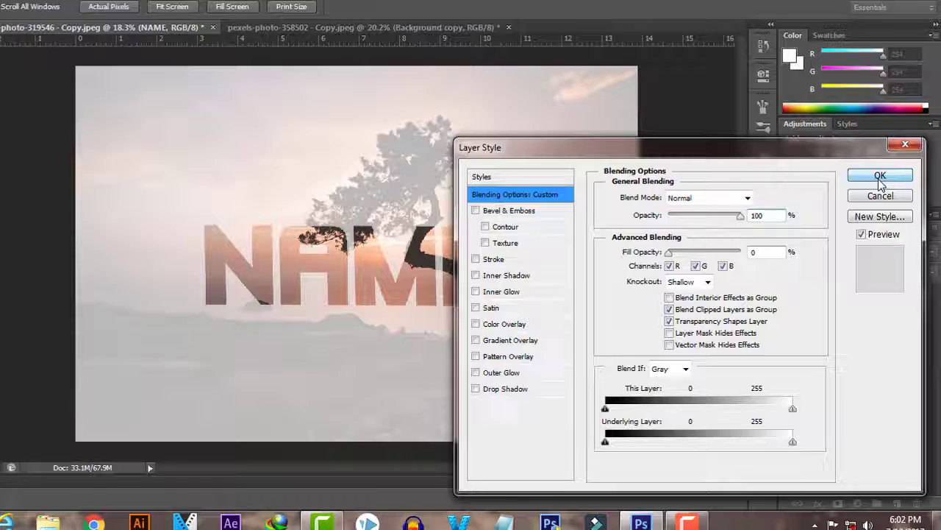
click(917, 183)
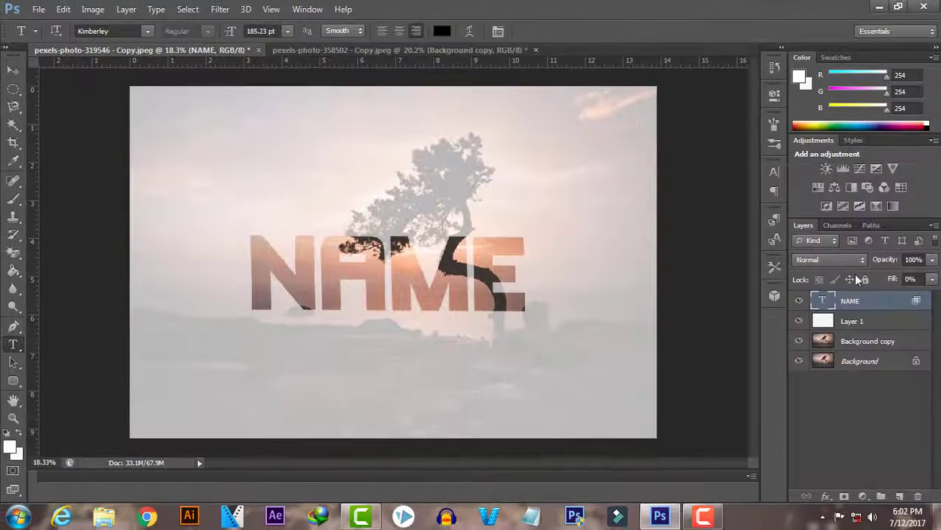
Transform the white Layer 1 into a 59.43% by 30.36% band framing NAME
click(847, 324)
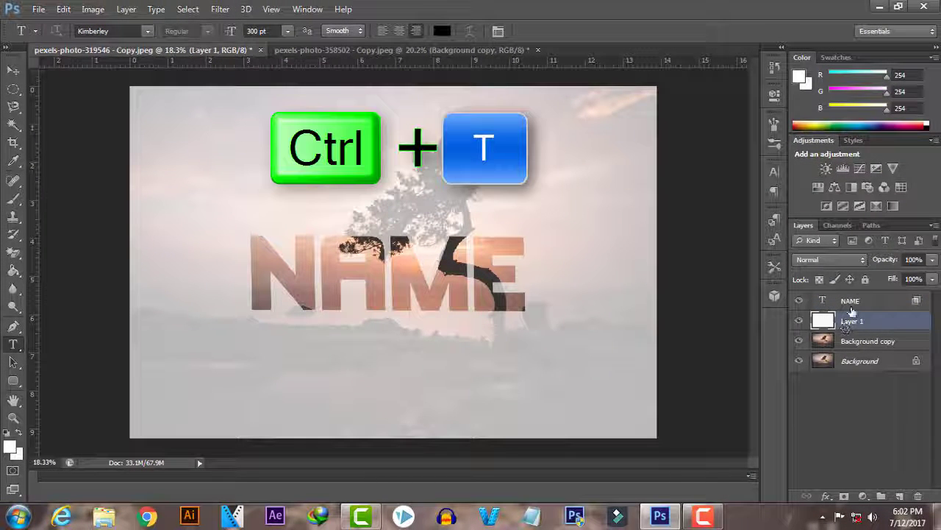
click(853, 301)
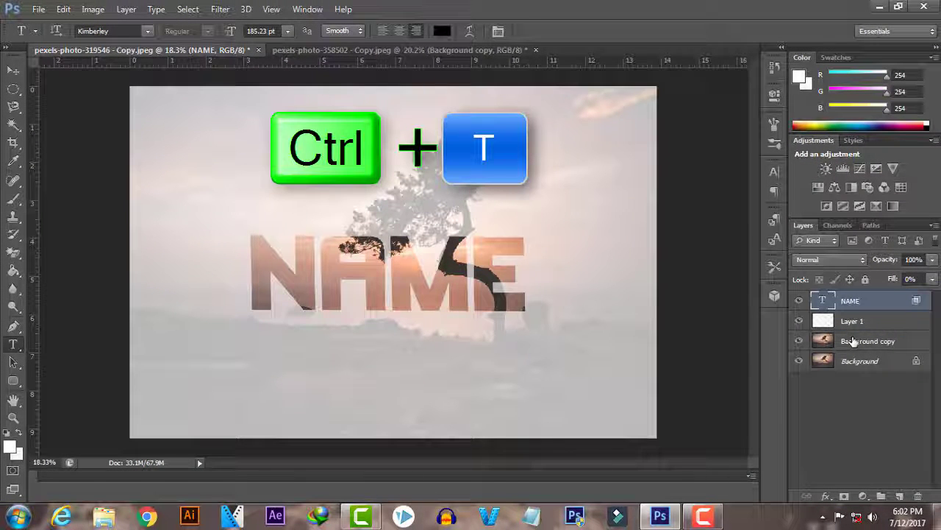
click(853, 323)
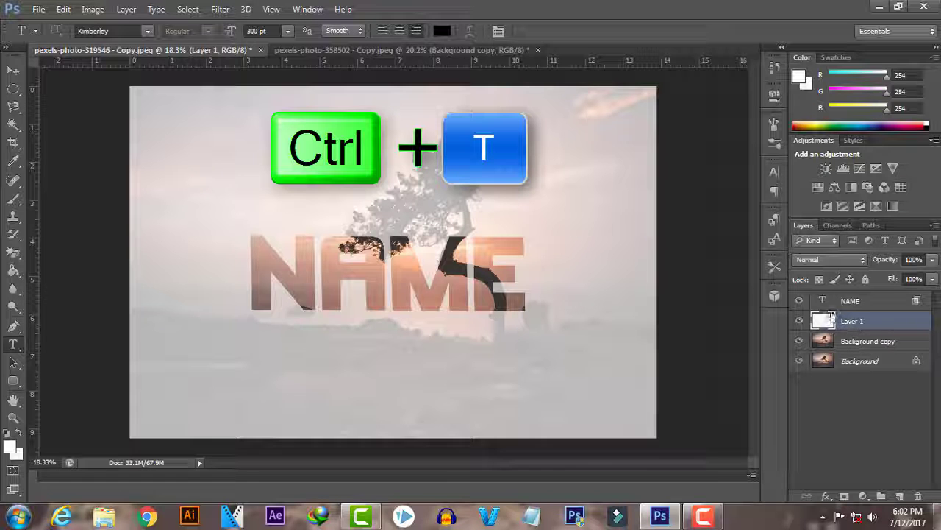
key(ctrl+t)
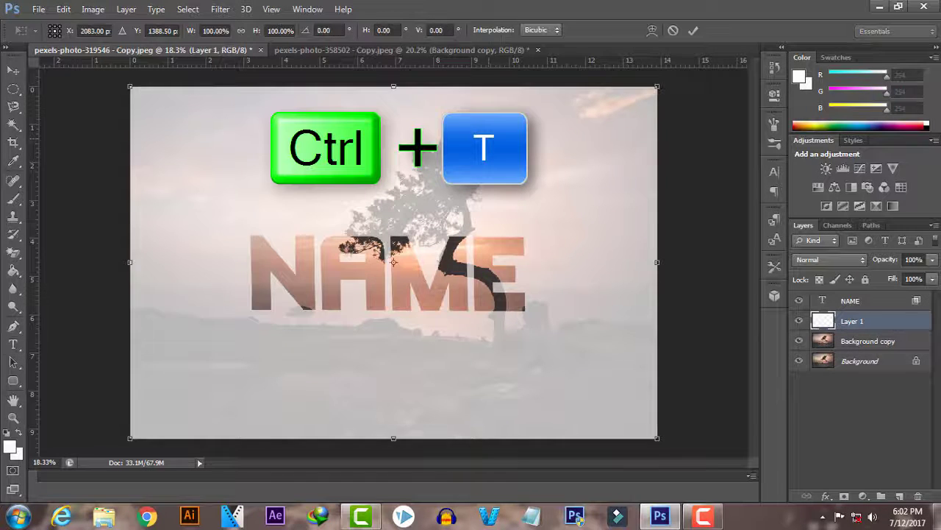
drag(394, 87, 394, 217)
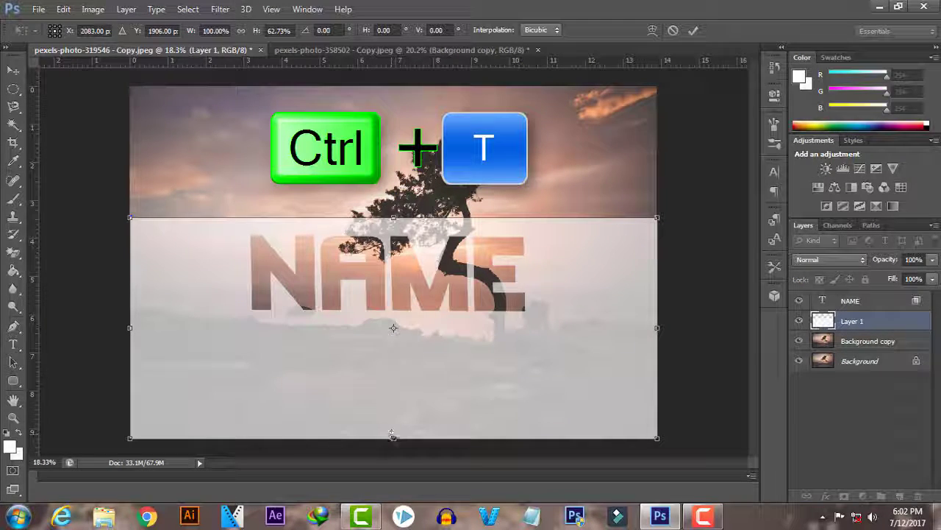
mouse_move(394, 438)
mouse_down()
mouse_move(393, 375)
mouse_move(411, 326)
mouse_move(394, 325)
mouse_up()
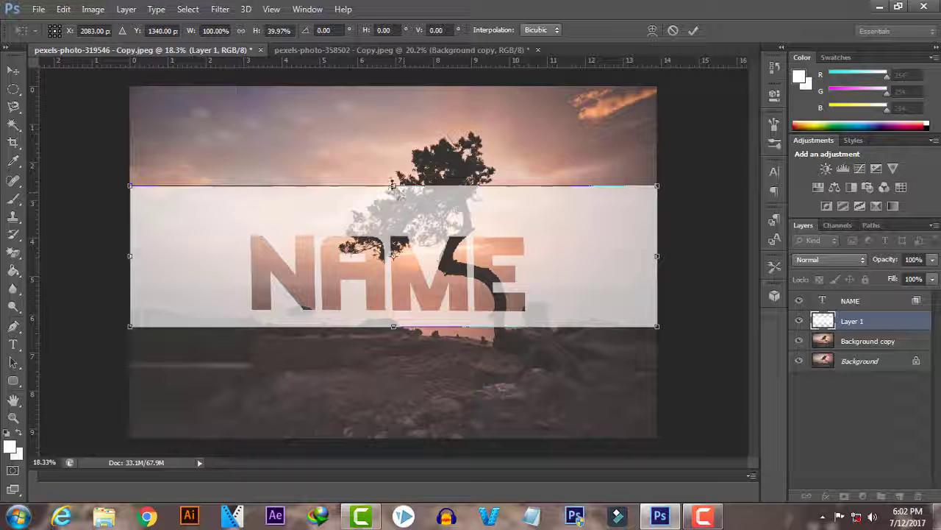
drag(393, 185, 393, 219)
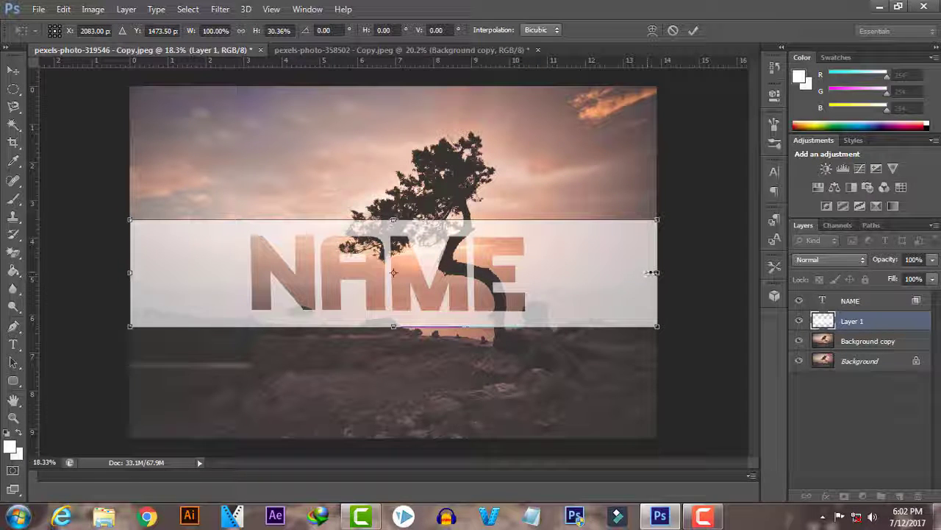
drag(652, 272, 536, 272)
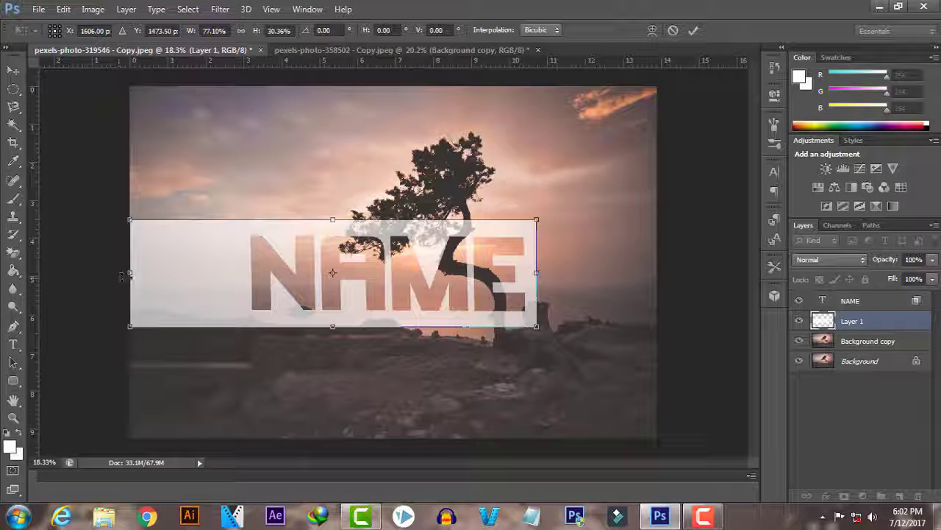
drag(122, 276, 220, 287)
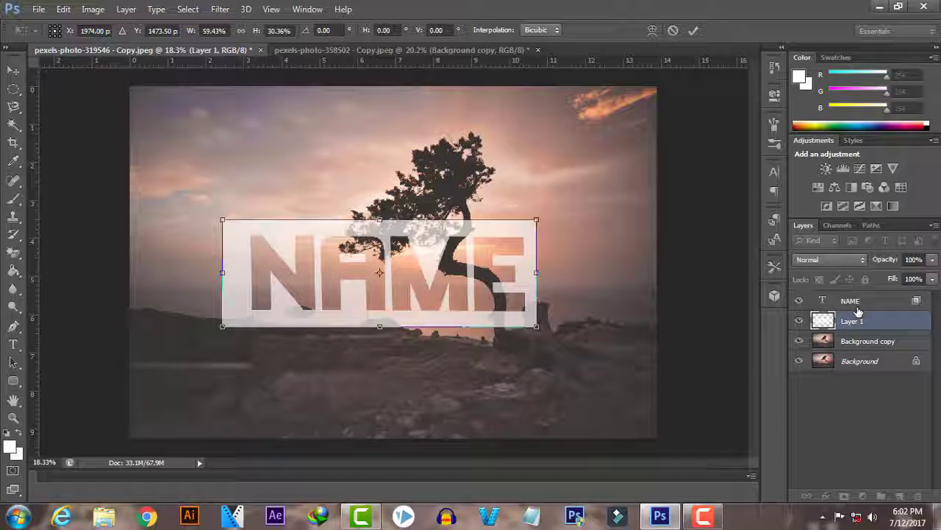
key(ctrl+g)
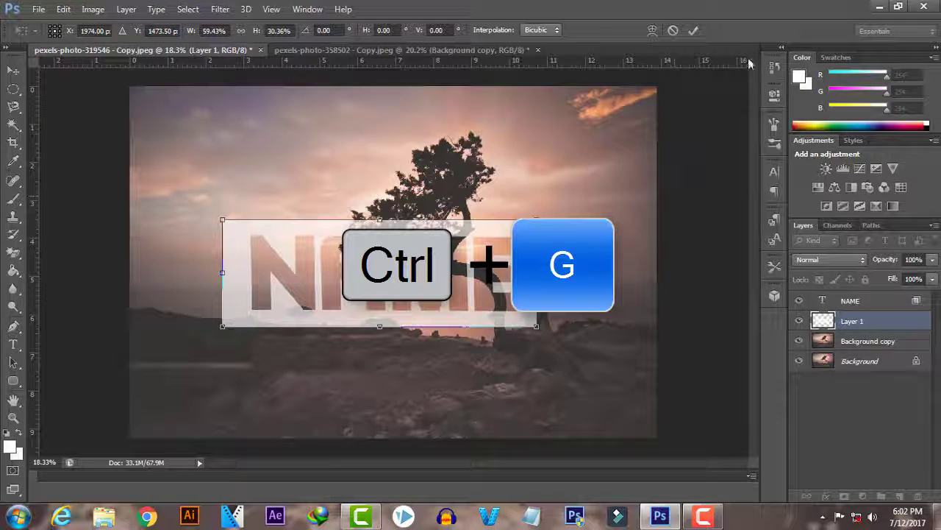
Commit the band, group it with NAME as Group 1, and move it lower
click(695, 30)
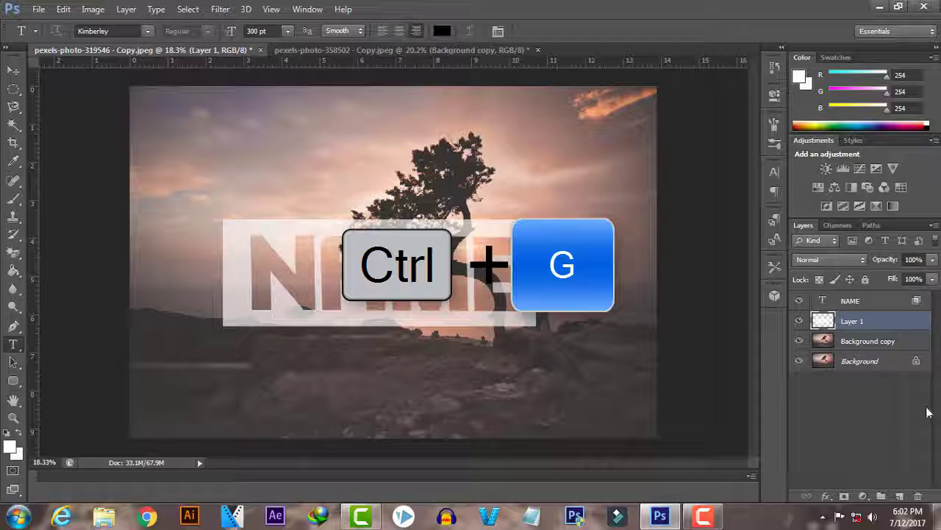
shift+click(882, 301)
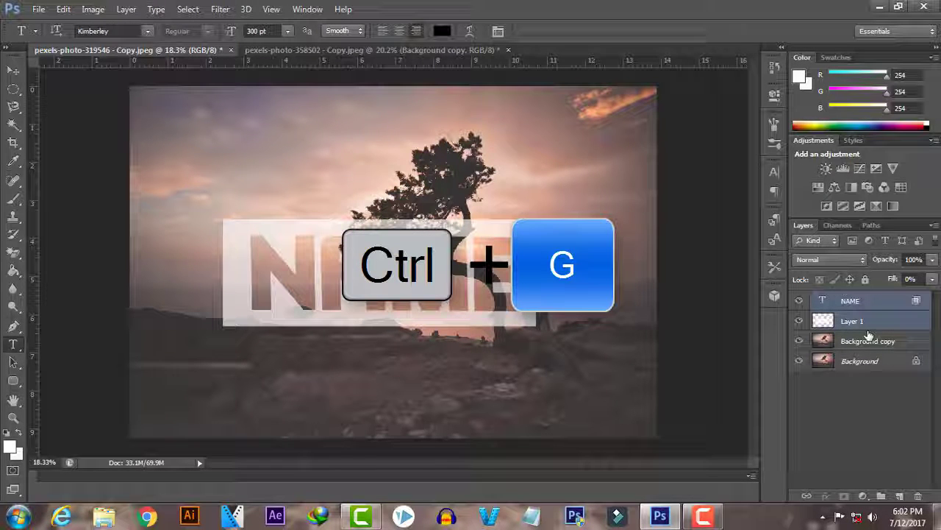
key(ctrl+g)
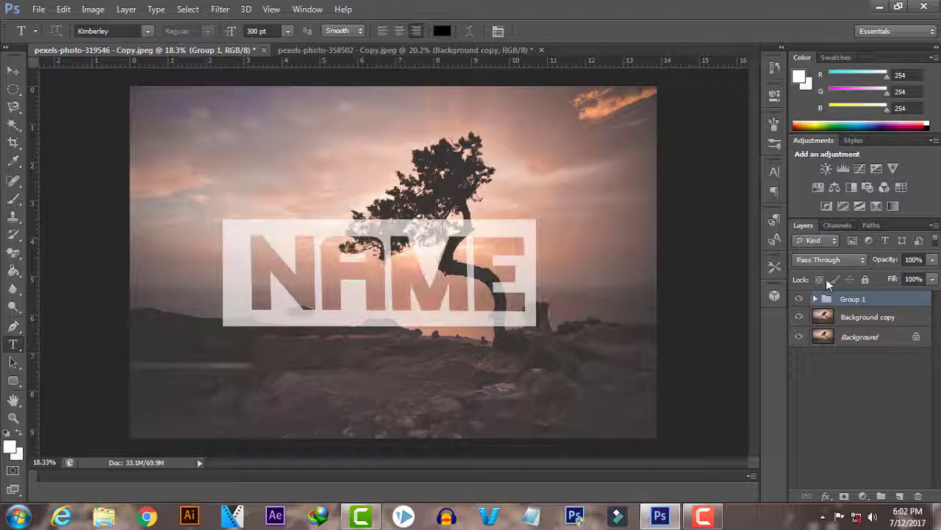
click(13, 70)
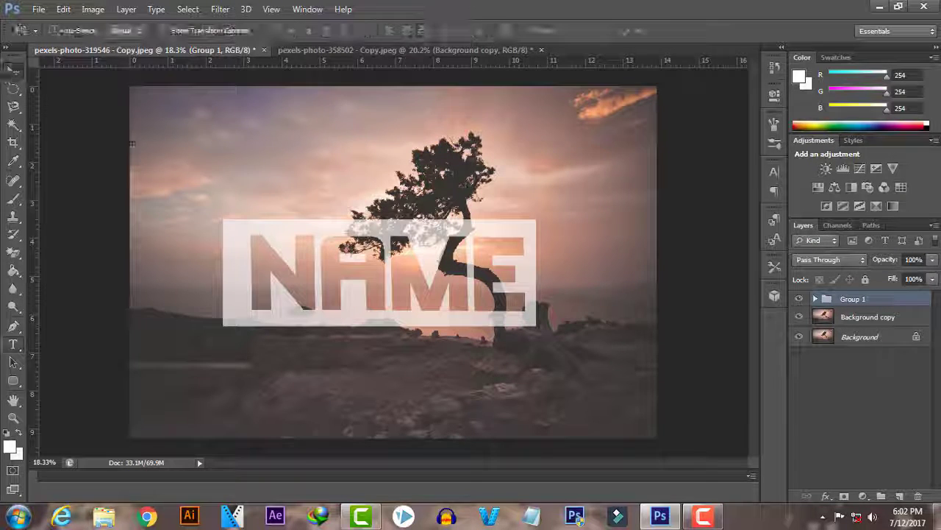
mouse_move(359, 268)
mouse_down()
mouse_move(326, 158)
mouse_move(398, 307)
mouse_up()
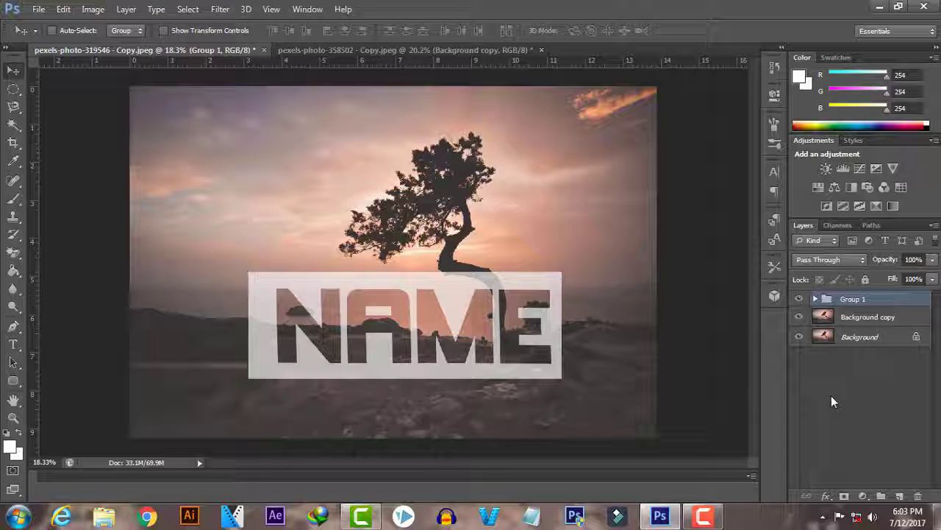
Switch to the city skyline document, then minimize Photoshop to the desktop
click(39, 9)
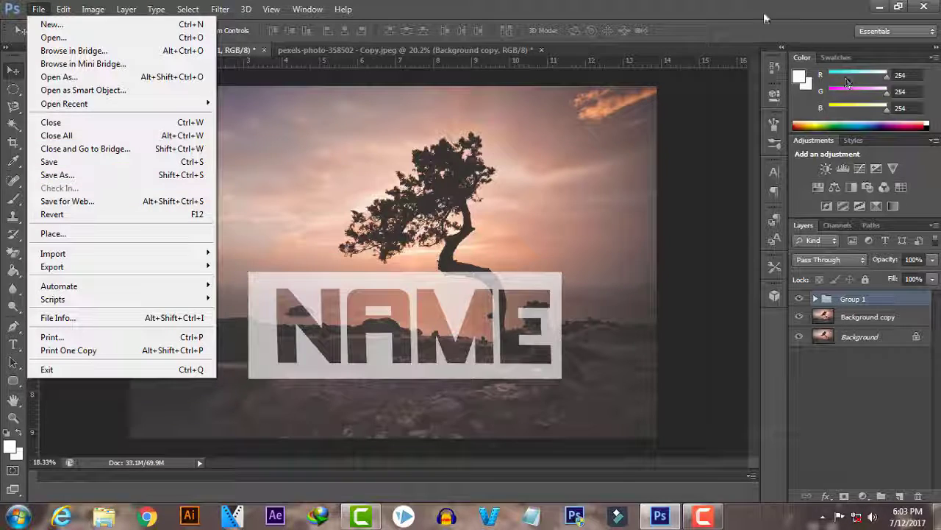
key(Escape)
click(437, 50)
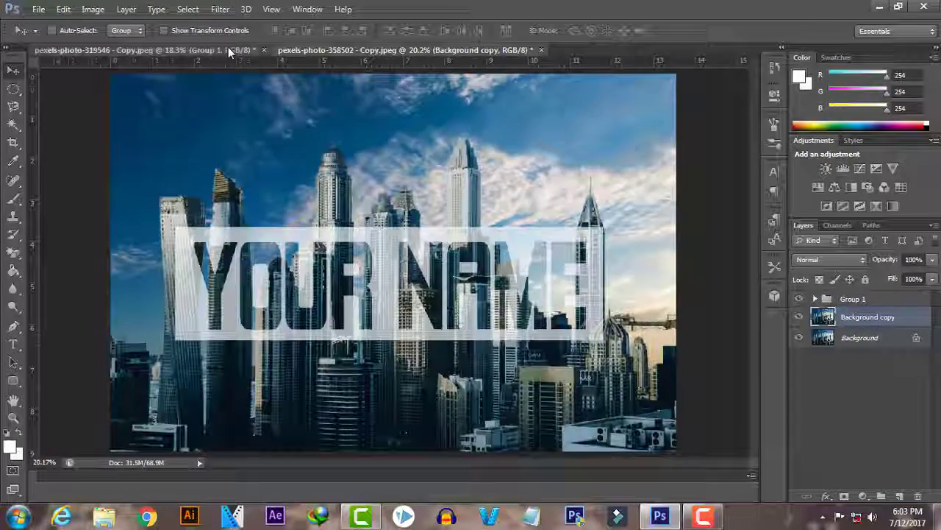
click(228, 49)
click(404, 50)
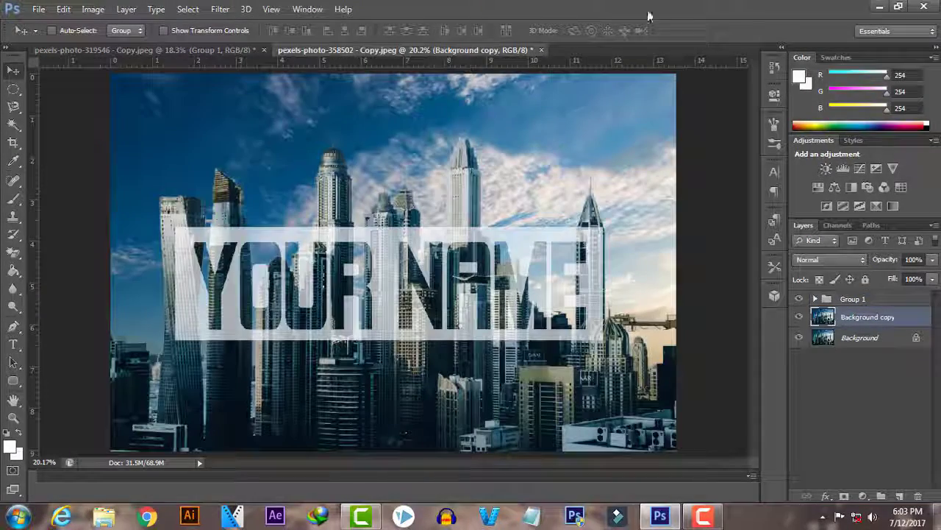
click(881, 7)
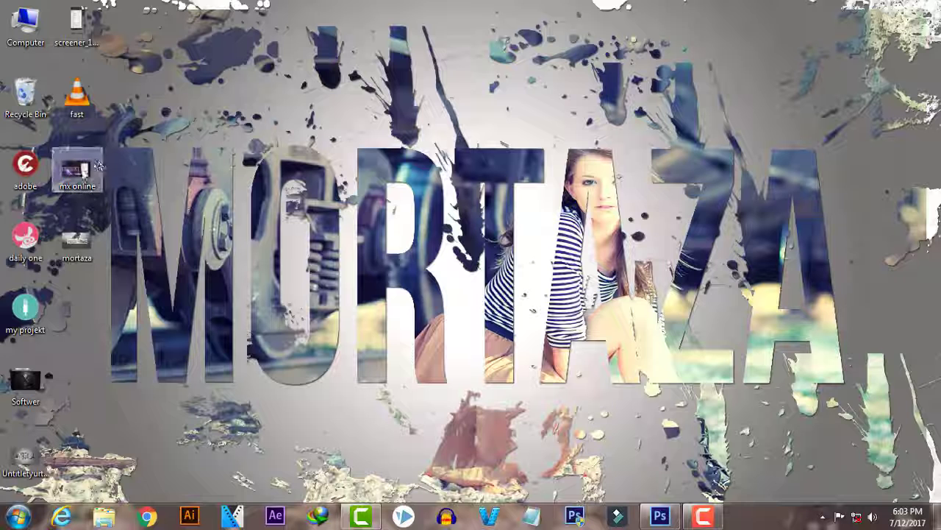
double_click(78, 241)
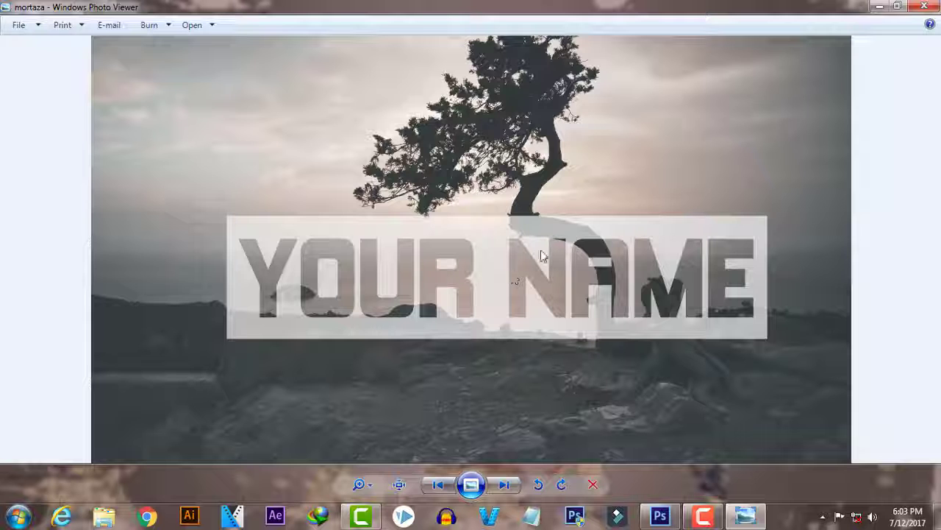
click(922, 8)
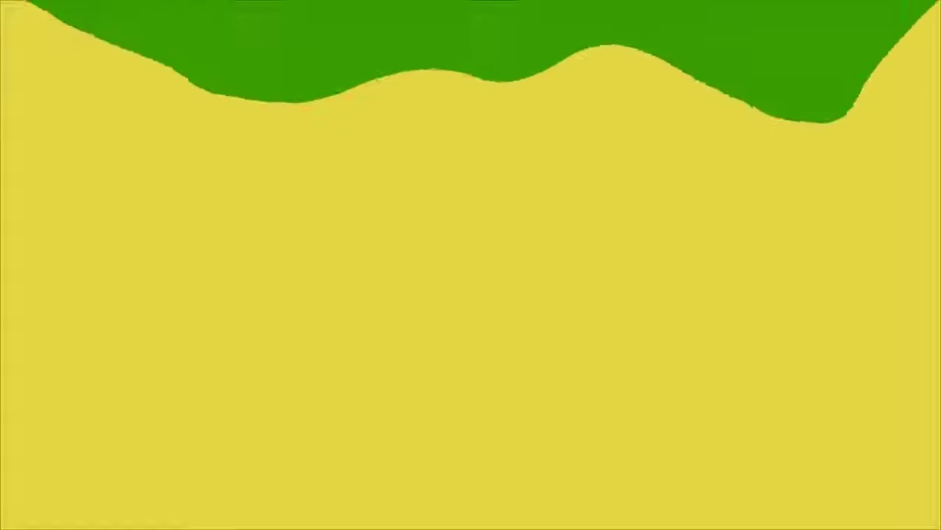